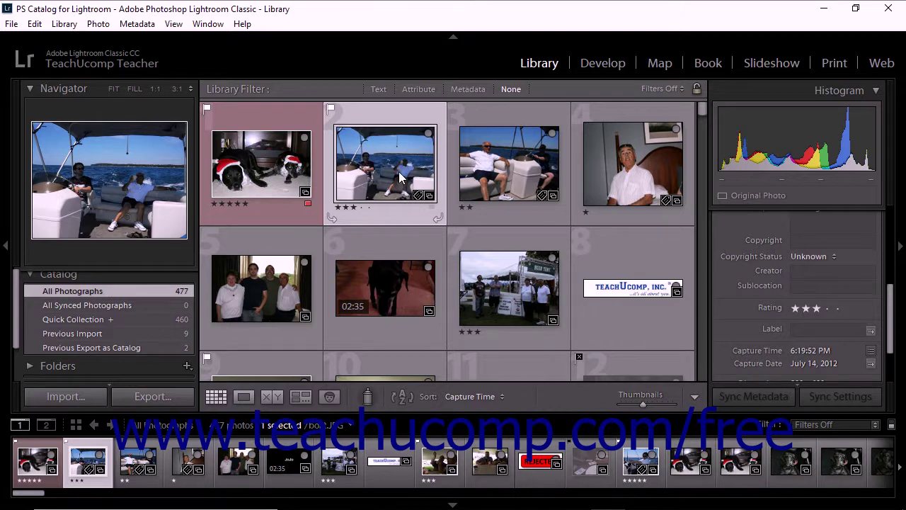
- Label photo 2 Blue through Photo > Set Color Label, then select photo 3
left_click(107, 23)
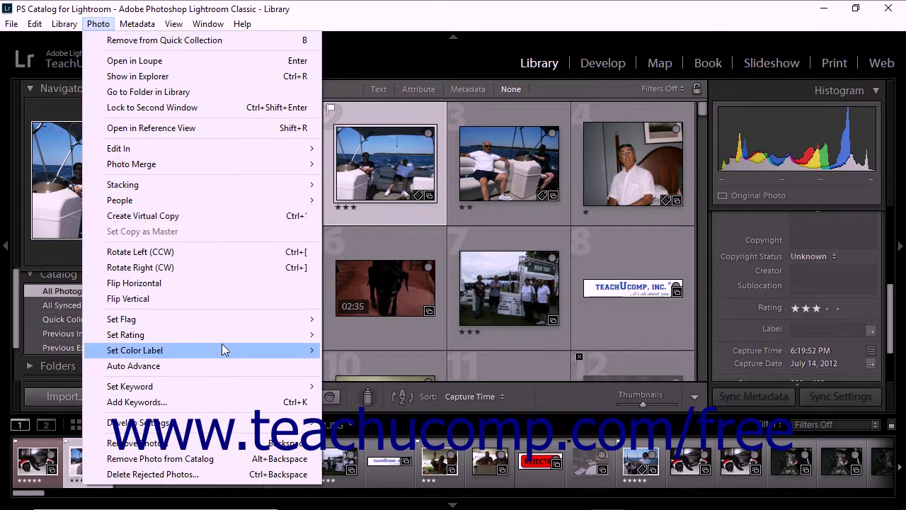
mouse_move(223, 347)
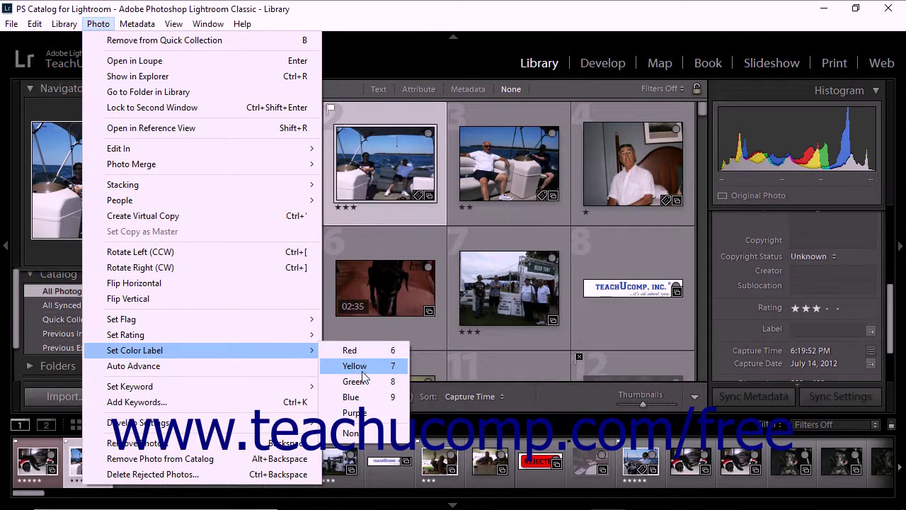
left_click(357, 397)
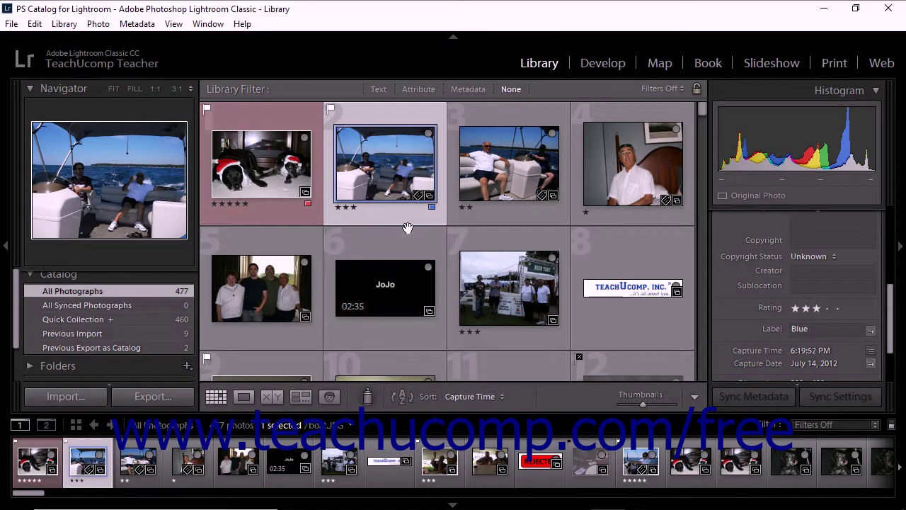
left_click(479, 216)
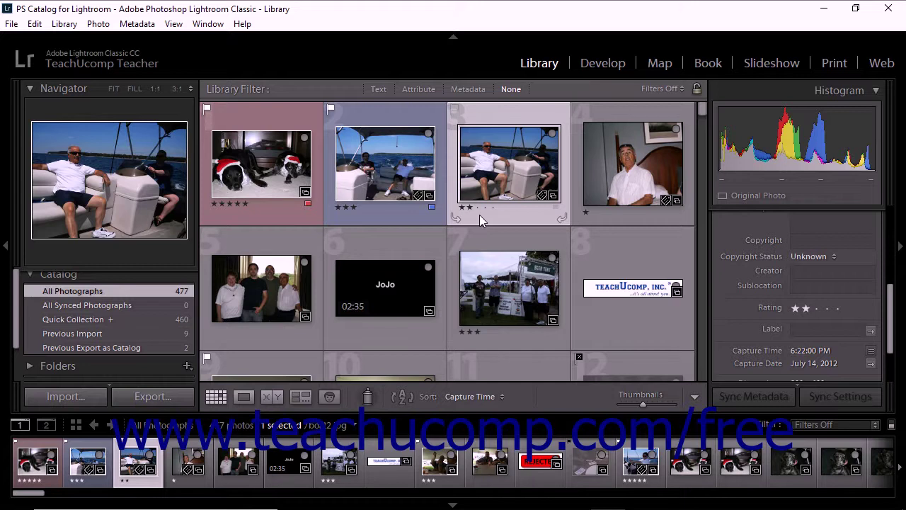
- Give photo 3 a Blue label from its thumbnail label spot, then compare it with photo 4
left_click(556, 209)
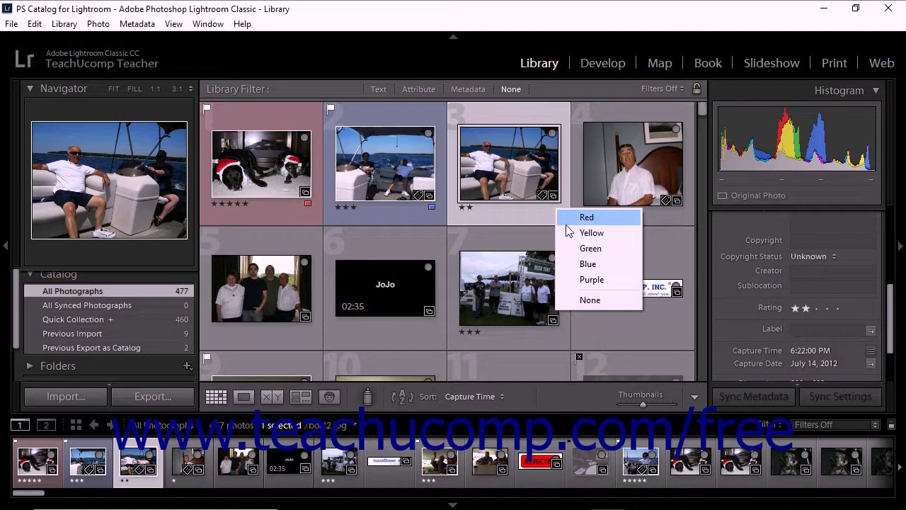
left_click(582, 262)
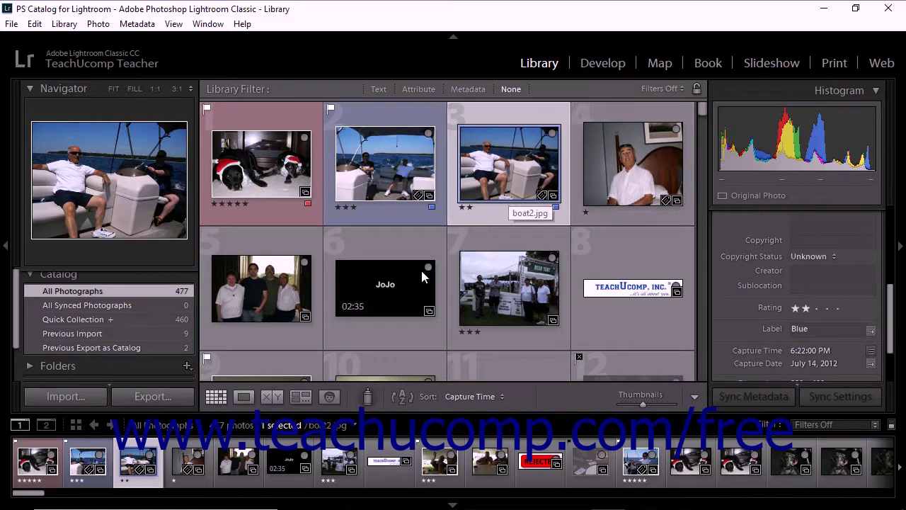
left_click(273, 396)
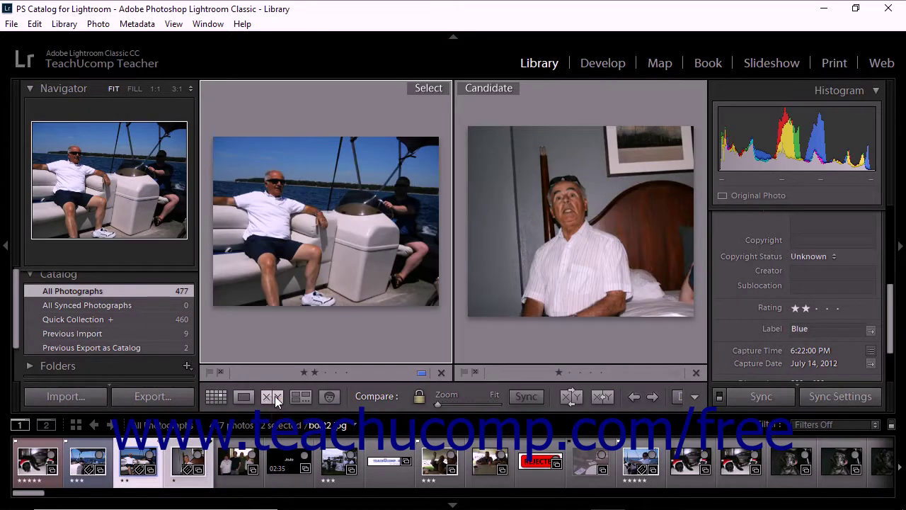
- In Compare view, set the Select photo's label to None, then back to Blue, and return to Grid
left_click(422, 374)
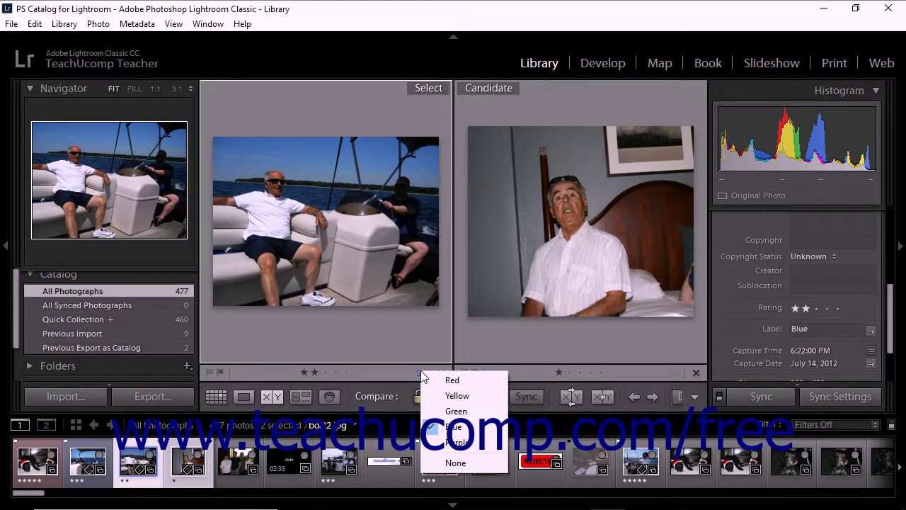
left_click(442, 428)
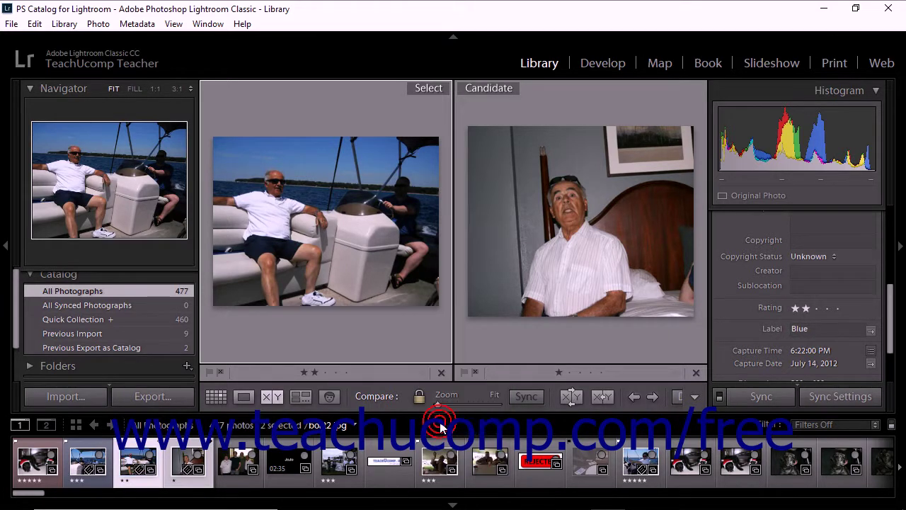
left_click(423, 378)
left_click(443, 429)
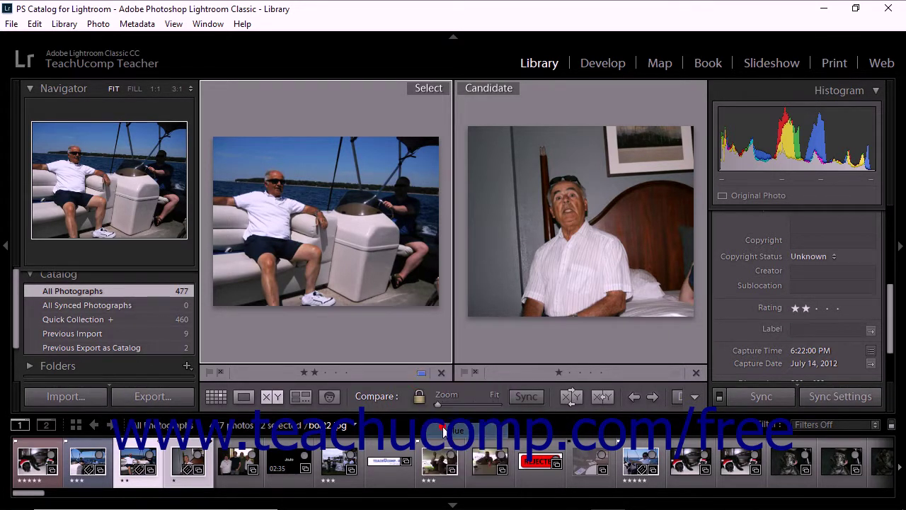
left_click(216, 396)
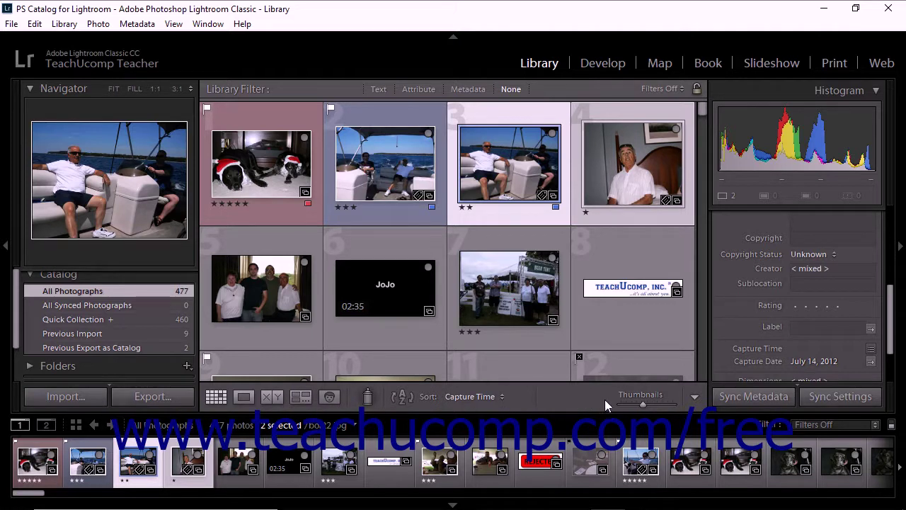
- Show Color Label swatches in the grid toolbar and scroll down the grid
left_click(694, 400)
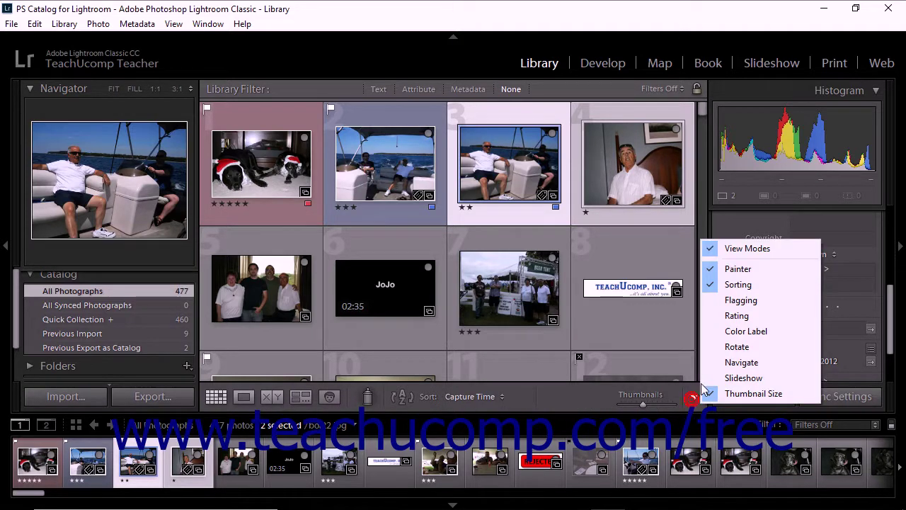
left_click(735, 331)
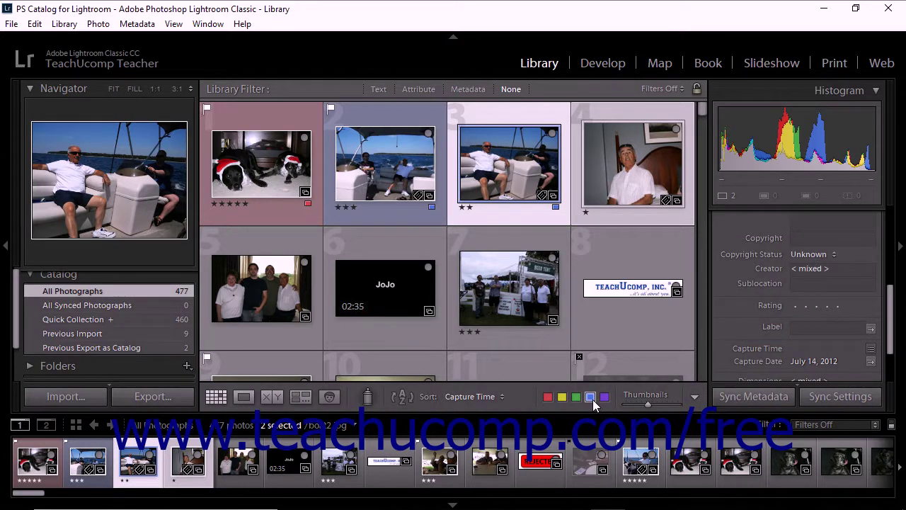
scroll(436, 303, "down", 2)
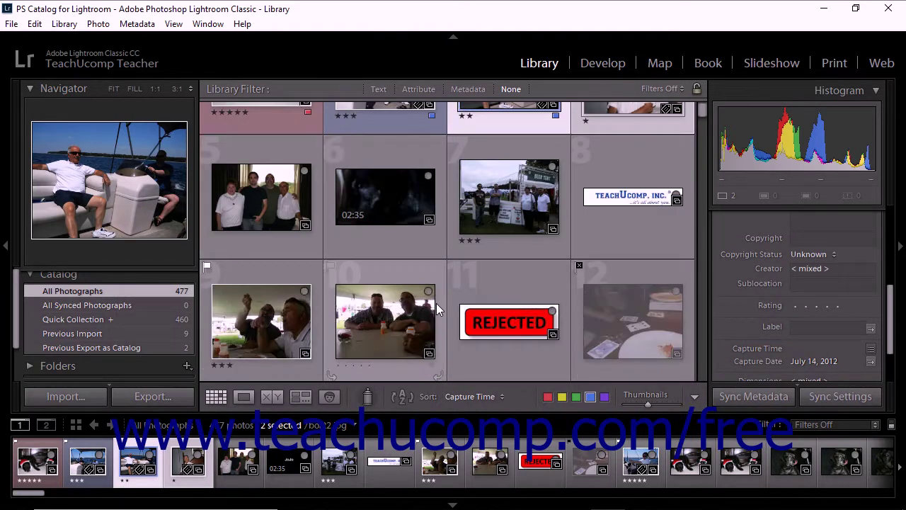
scroll(436, 303, "down", 2)
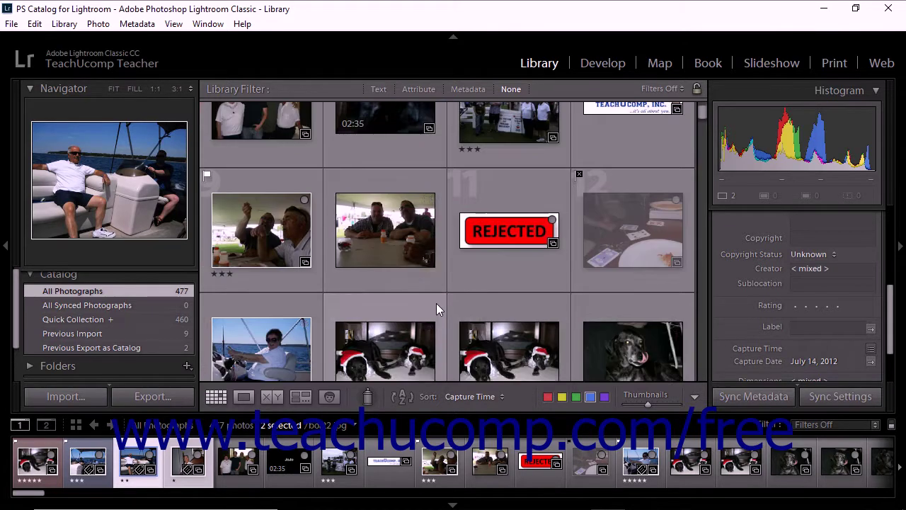
- Give photo 13 five stars and a Blue label, then remove Color Label from the toolbar
left_click(263, 347)
key("5")
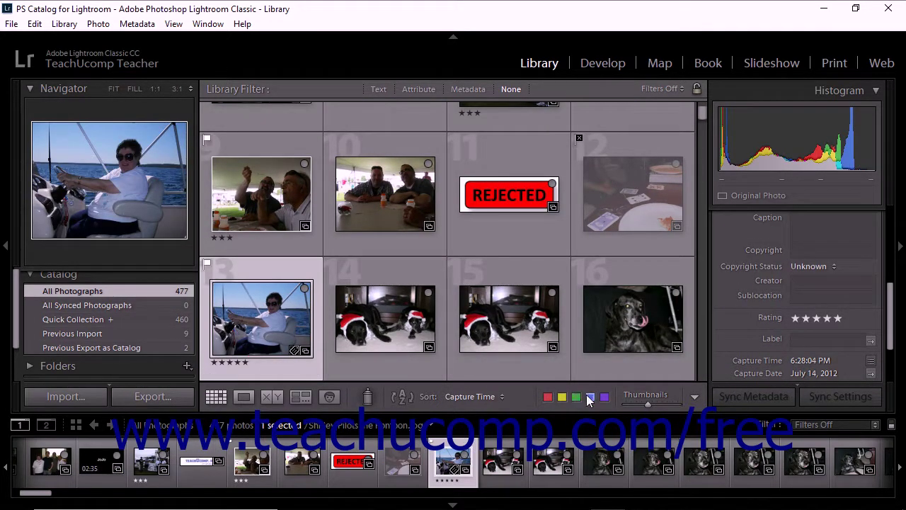
left_click(590, 397)
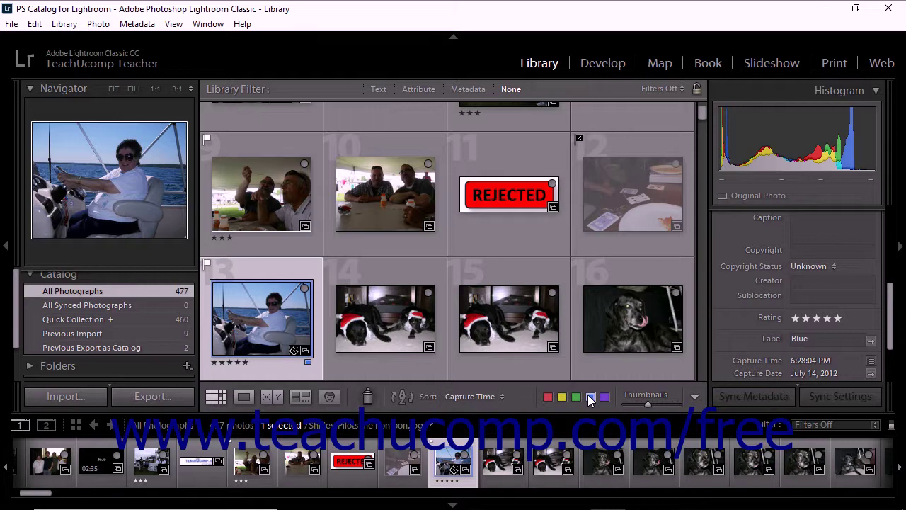
left_click(695, 396)
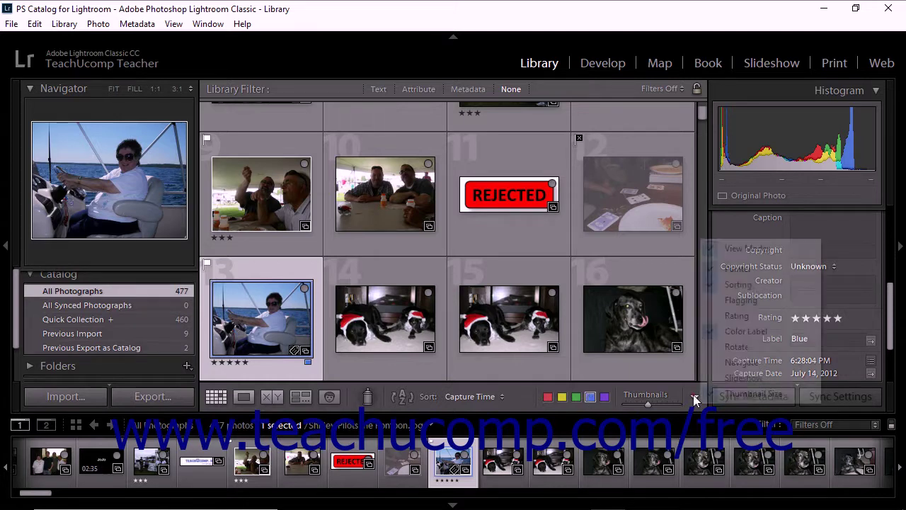
left_click(723, 333)
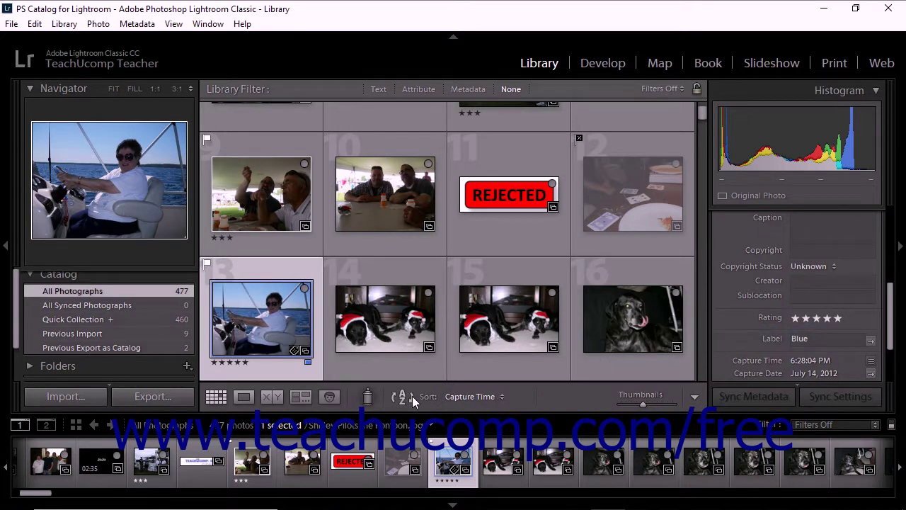
- Set the Painter to paint the Red label and drag it across photos 14 and 15
left_click(371, 393)
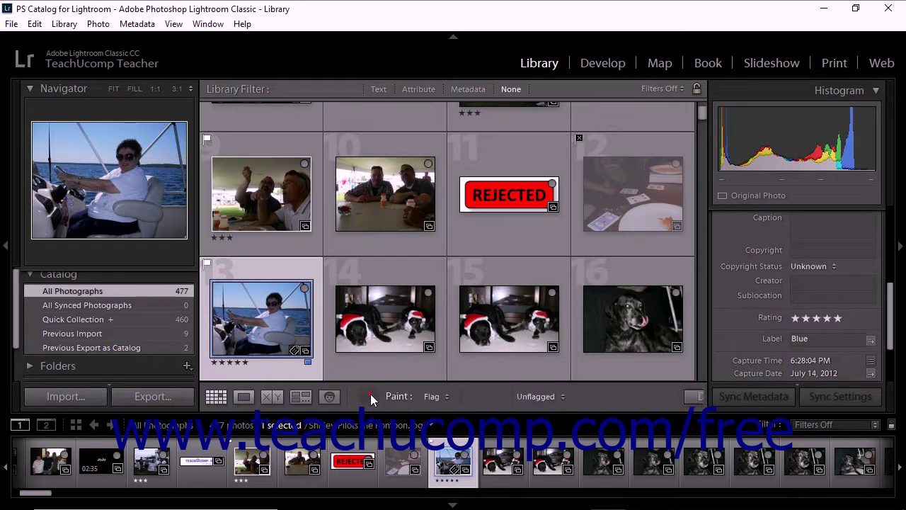
left_click(446, 398)
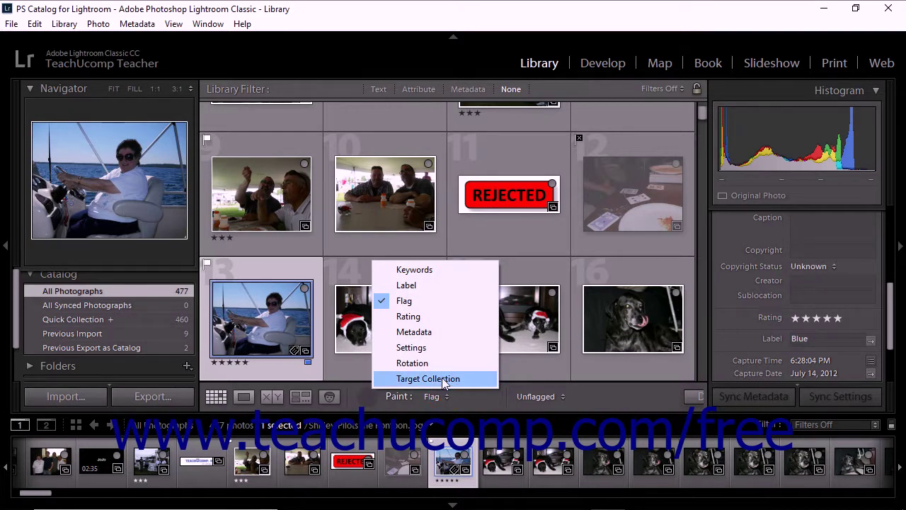
left_click(428, 286)
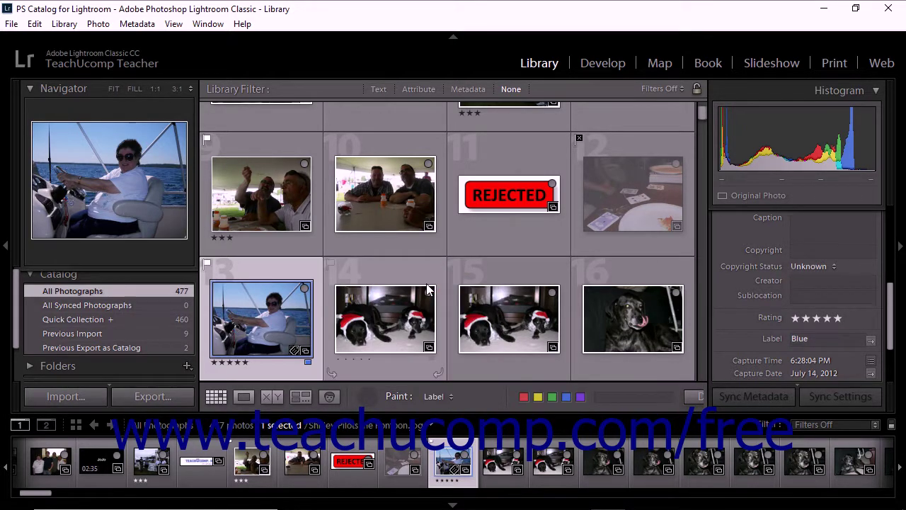
left_click(524, 398)
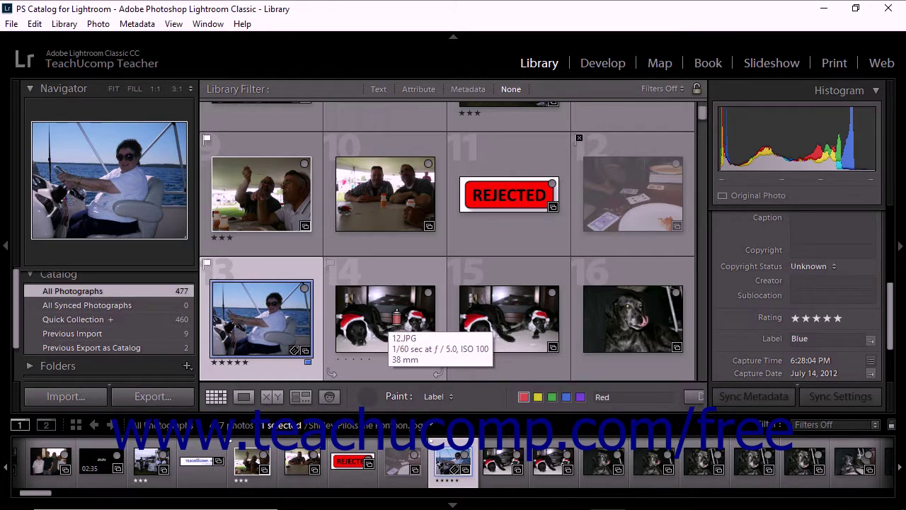
left_click_drag(397, 318, 499, 315)
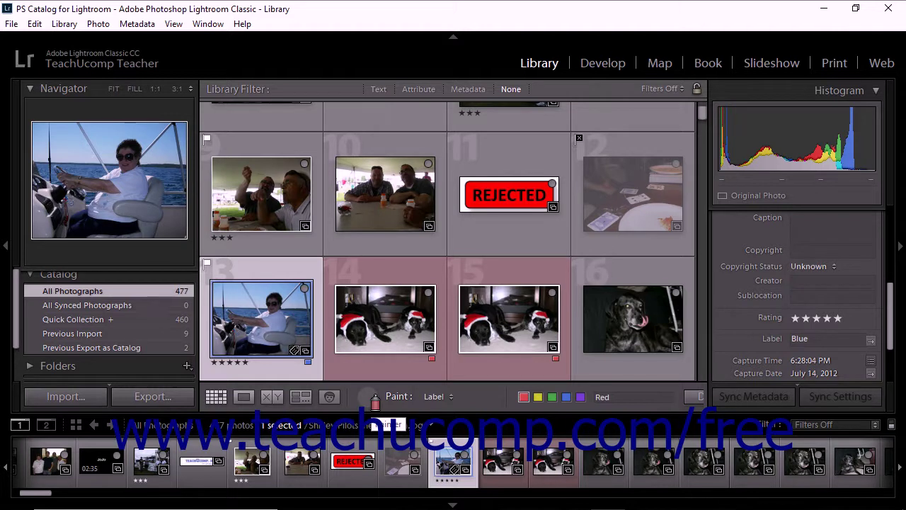
- Put the Painter away and set the colour labels of photos 15 and 14 to None
left_click(370, 398)
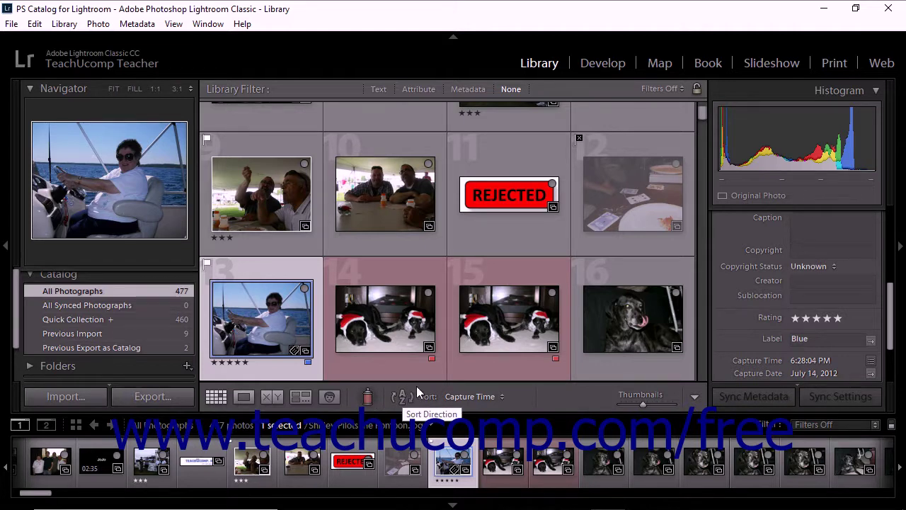
left_click(501, 363)
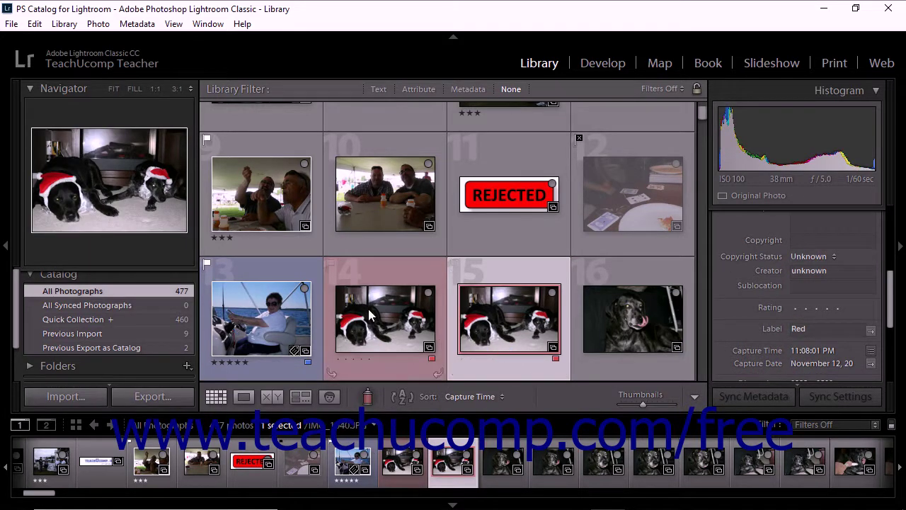
left_click(99, 23)
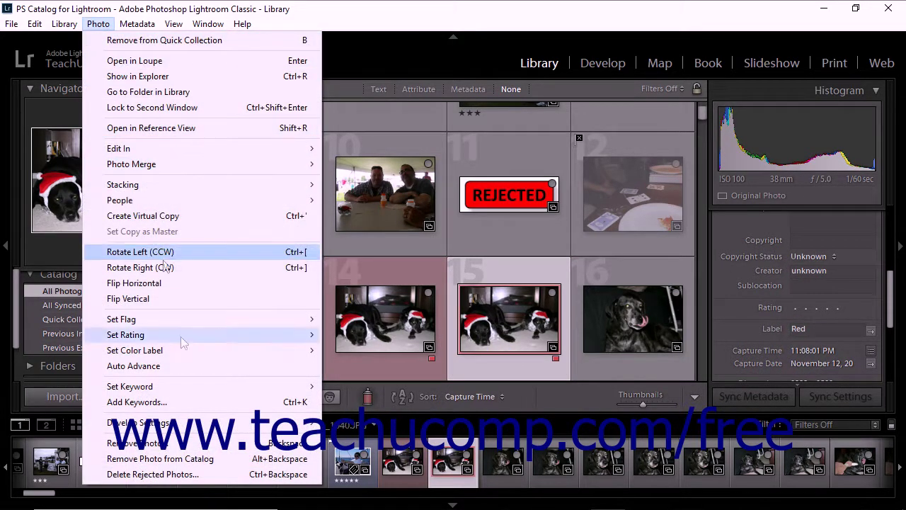
mouse_move(198, 350)
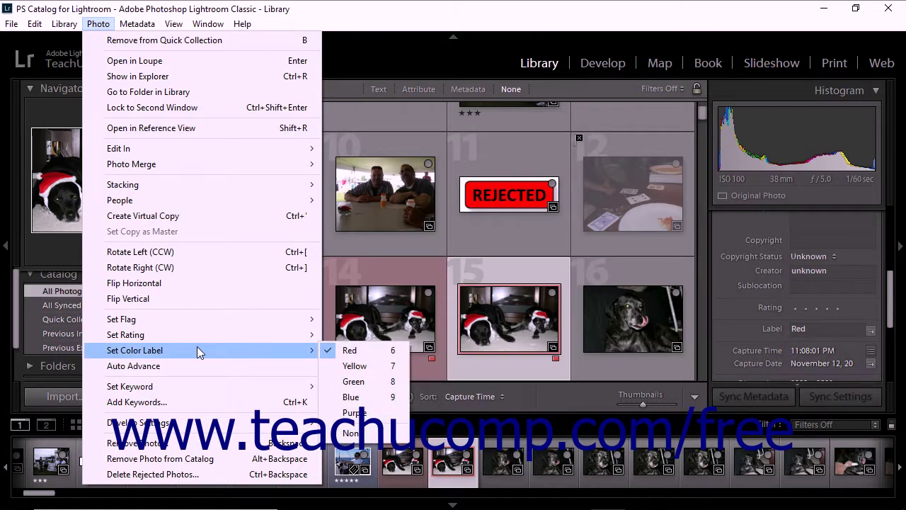
left_click(356, 433)
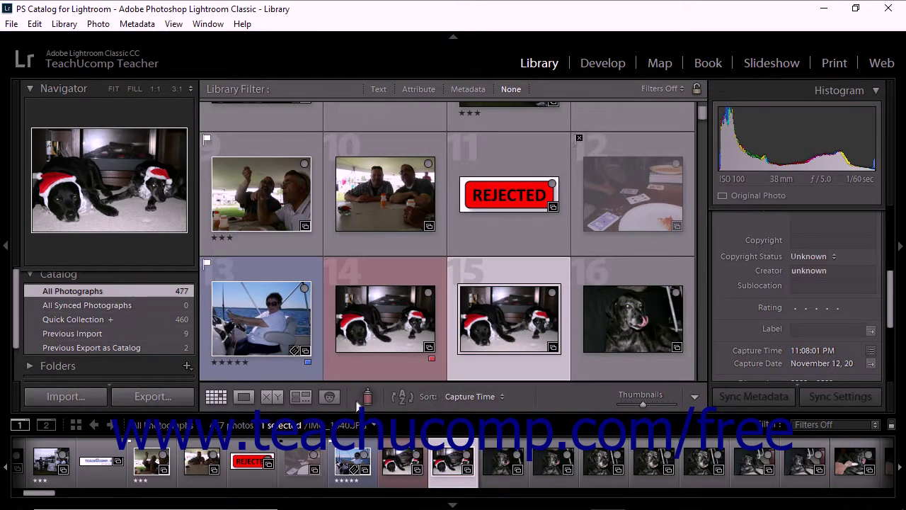
left_click(433, 360)
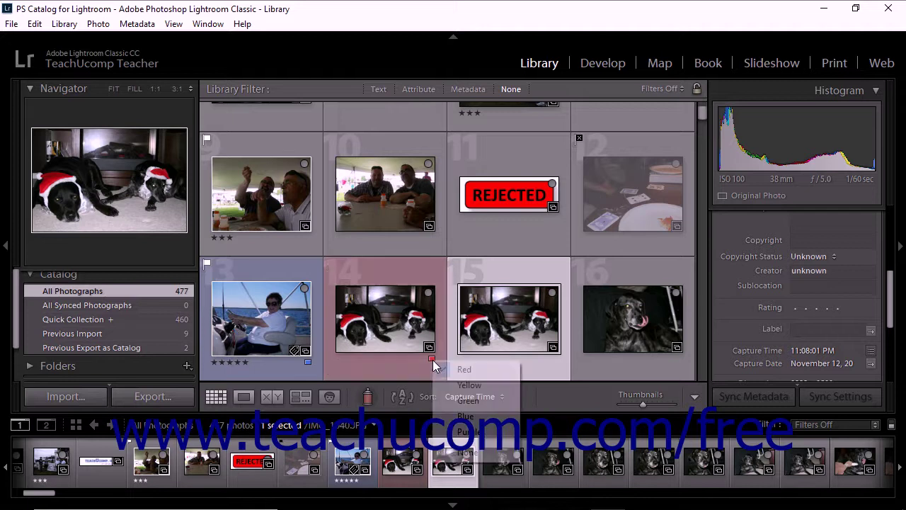
left_click(470, 450)
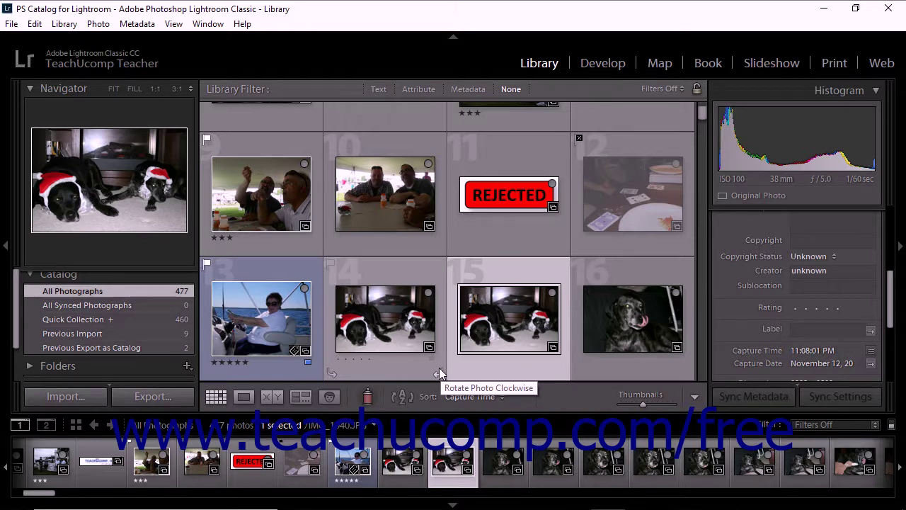
- Open the Edit Color Label Set dialog via Metadata > Color Label Set and select the Red label name
left_click(137, 23)
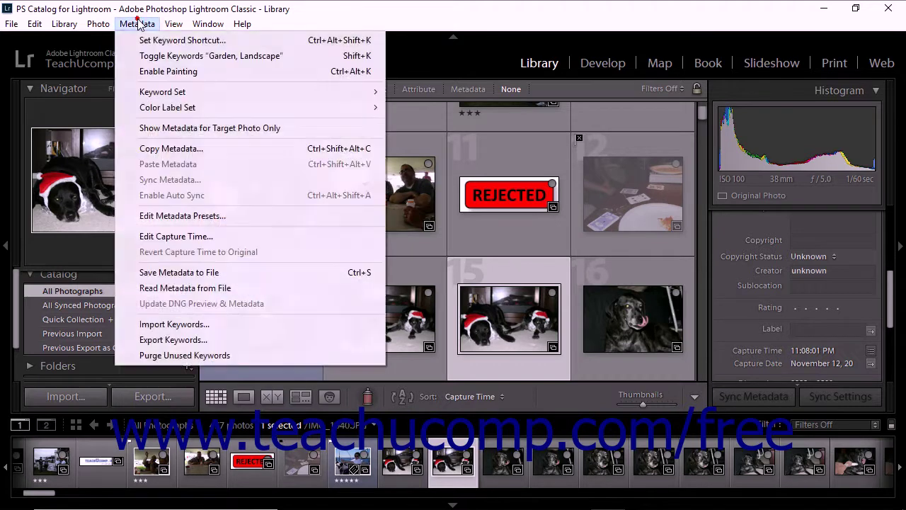
mouse_move(192, 107)
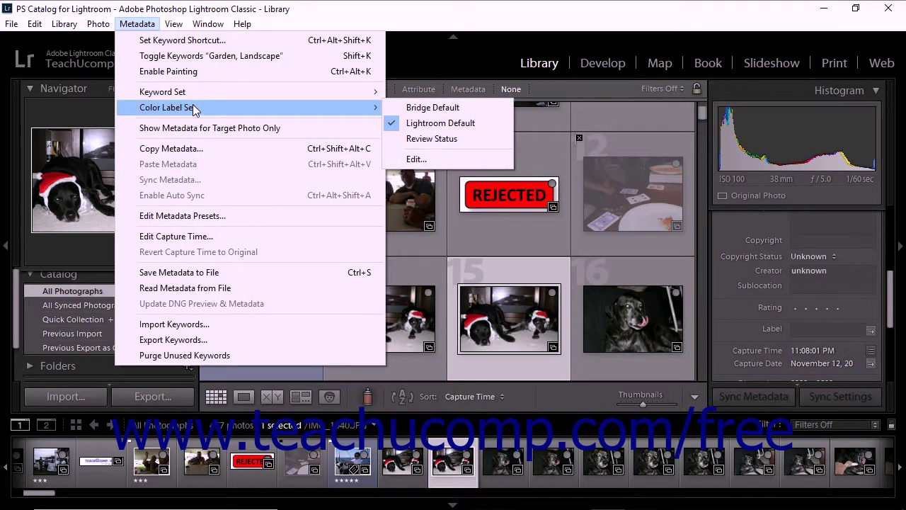
left_click(424, 160)
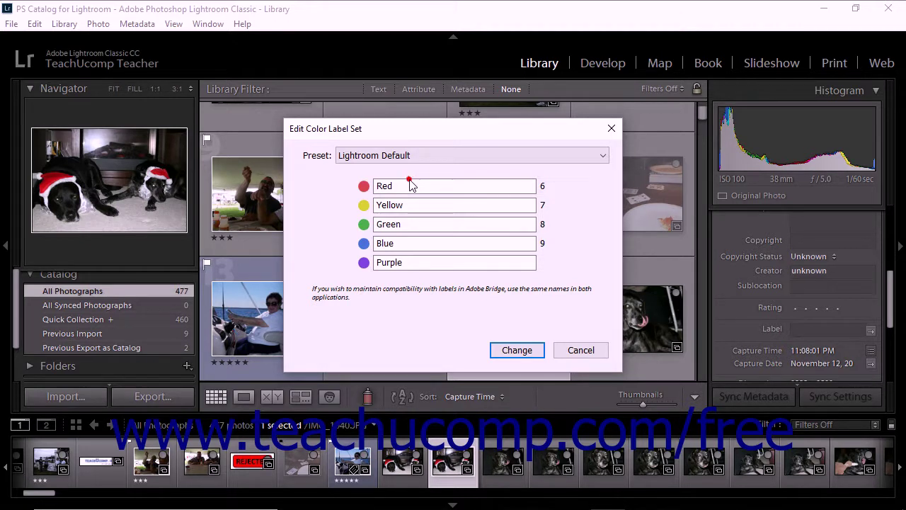
left_click(411, 182)
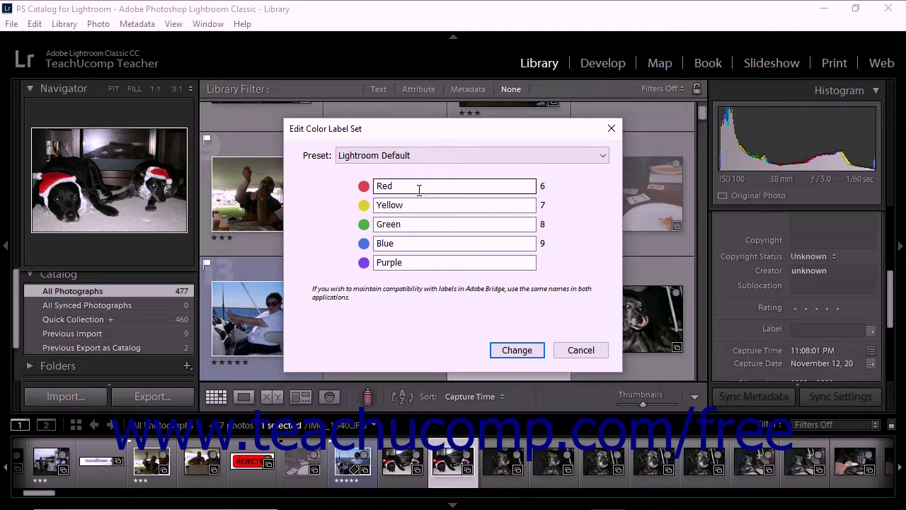
double_click(414, 185)
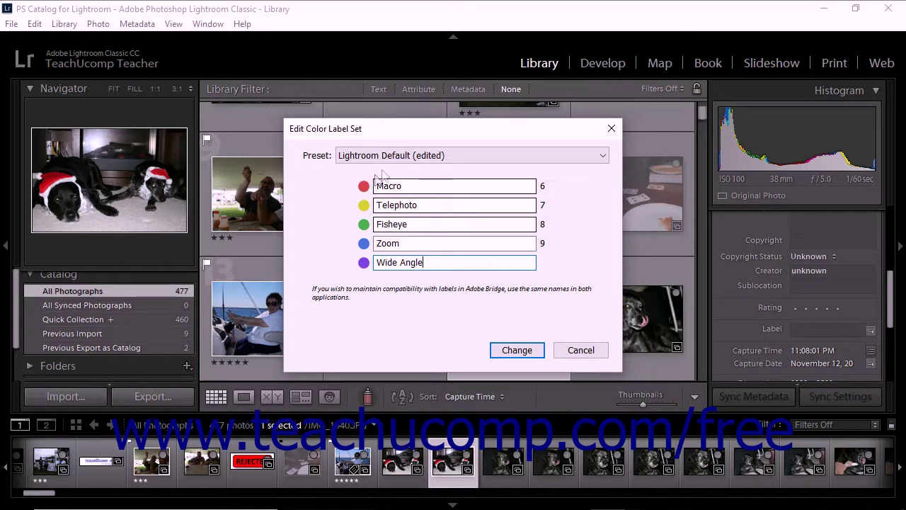
- Save the current label names as a new preset named 'Lenses'
left_click(601, 155)
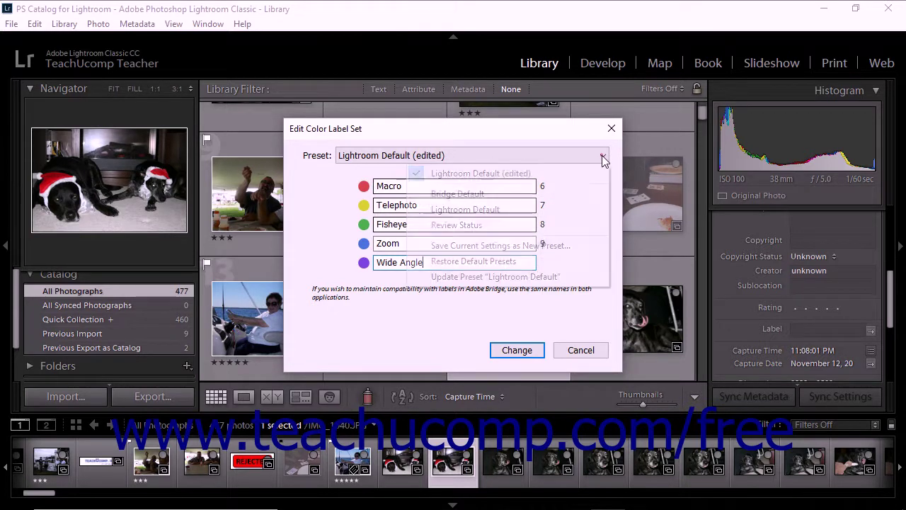
left_click(560, 249)
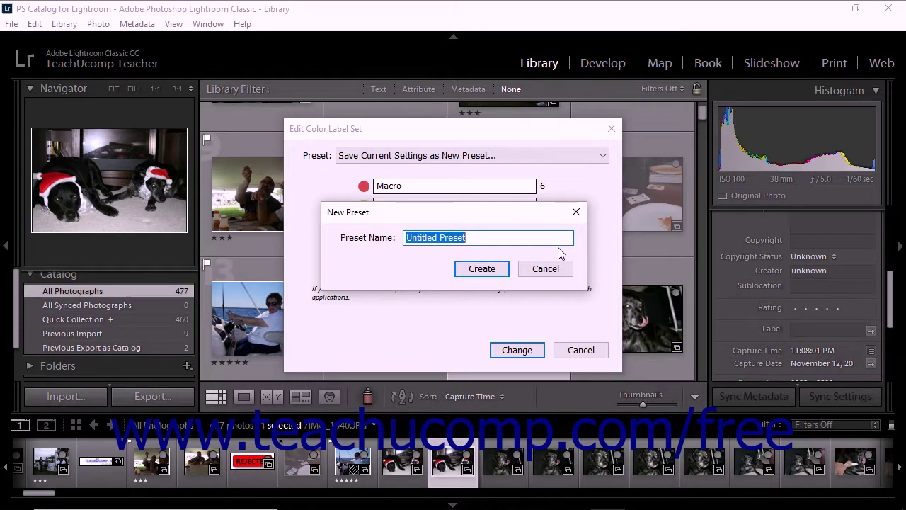
type("Lenses")
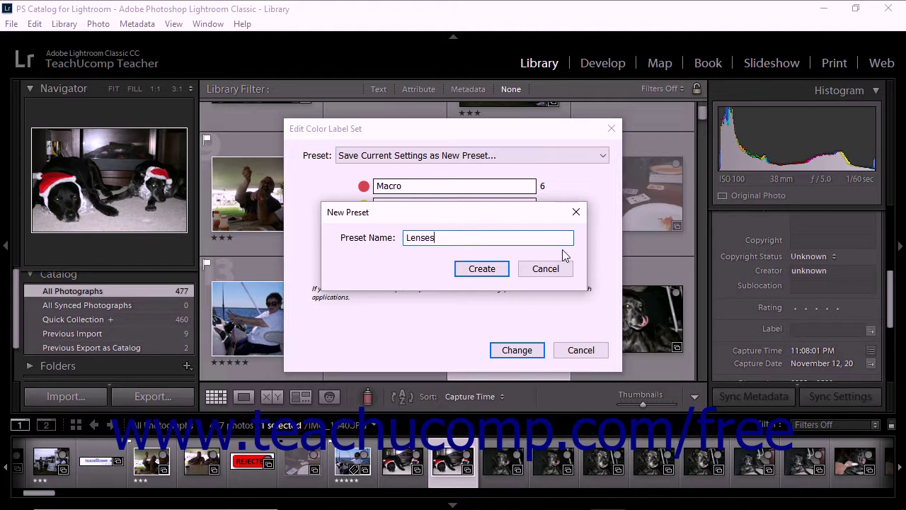
left_click(482, 268)
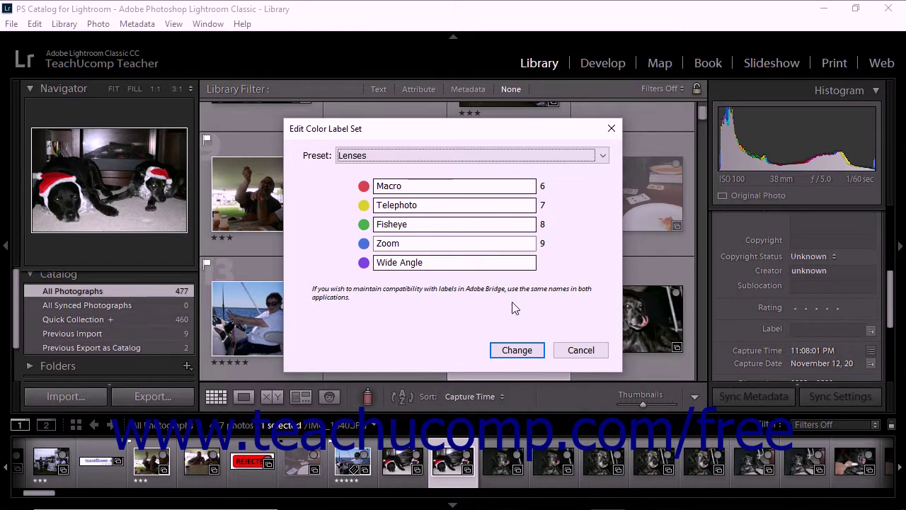
- Apply the Lenses label set and reopen the Edit Color Label Set dialog
left_click(517, 350)
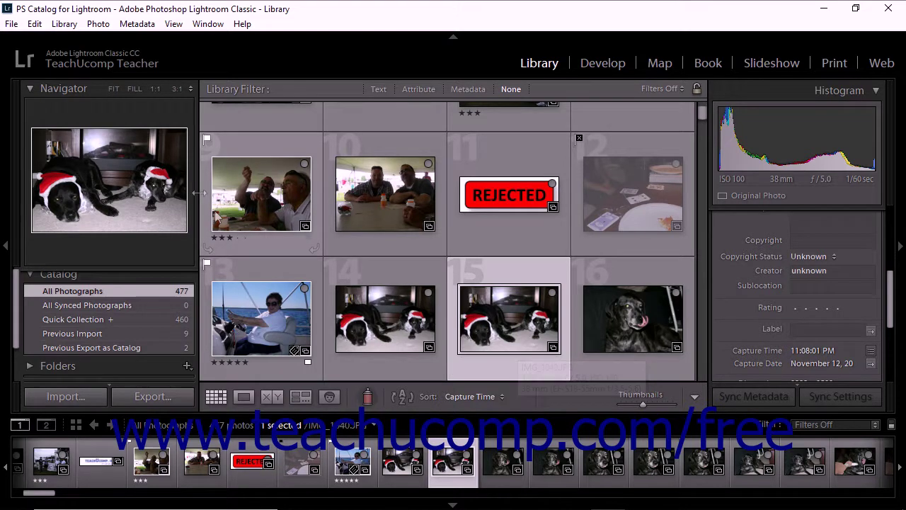
left_click(149, 25)
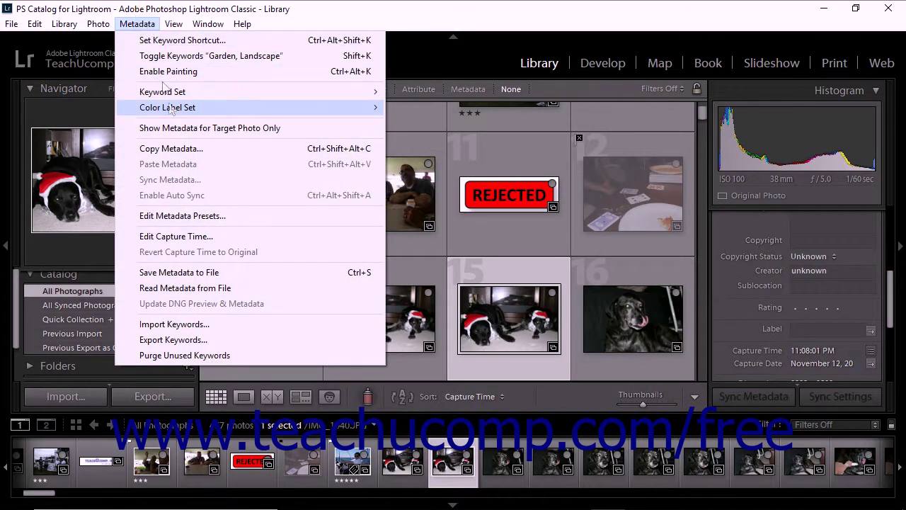
mouse_move(174, 111)
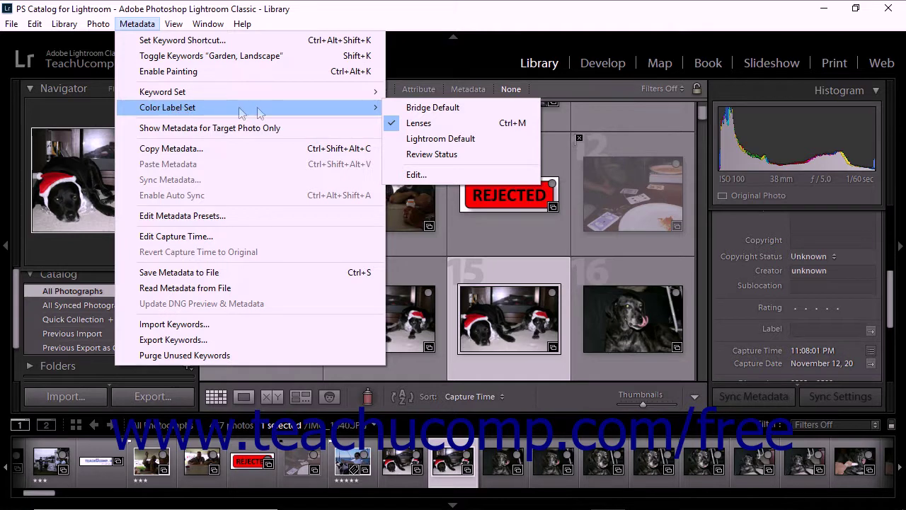
left_click(415, 174)
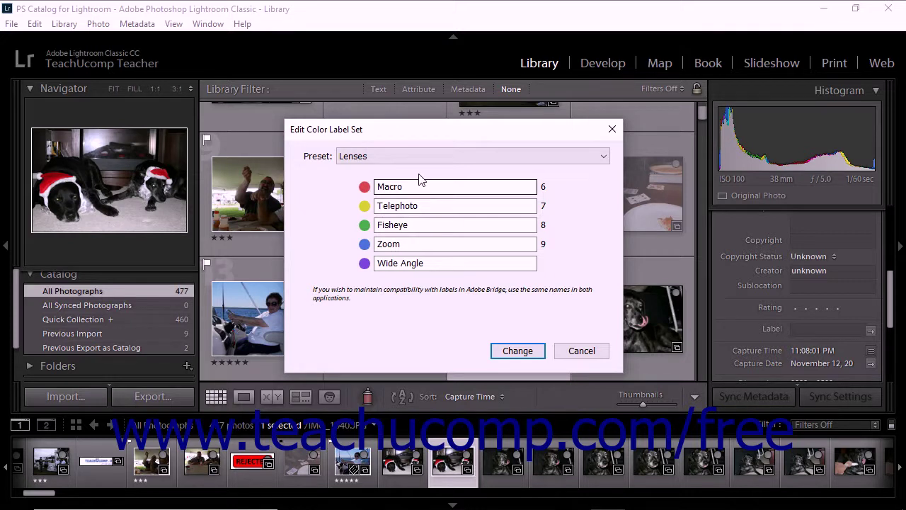
- Keep Lenses as the preset, then choose Rename preset 'Lenses' from the Preset list
left_click(466, 154)
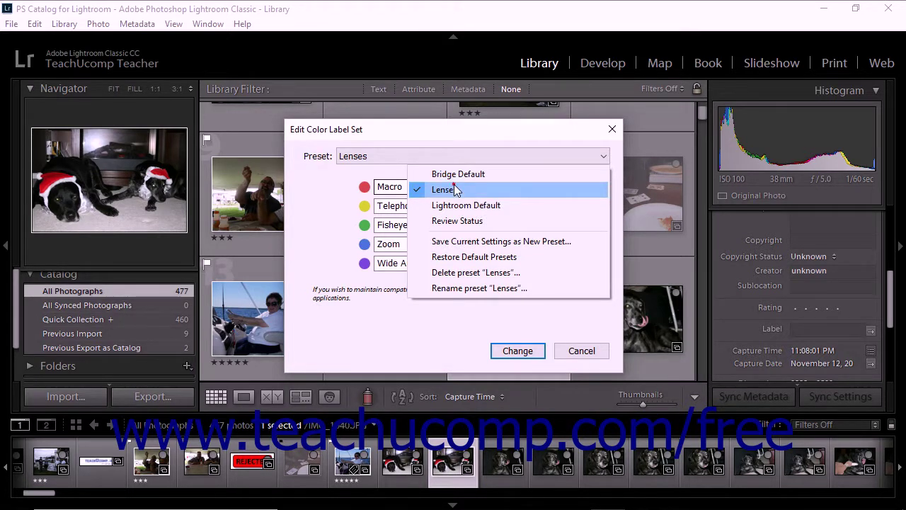
left_click(454, 189)
left_click(453, 160)
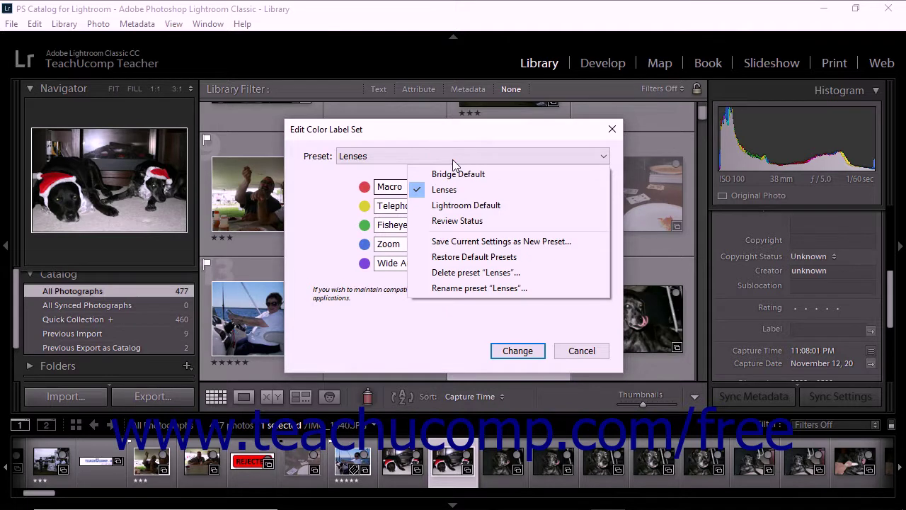
left_click(467, 289)
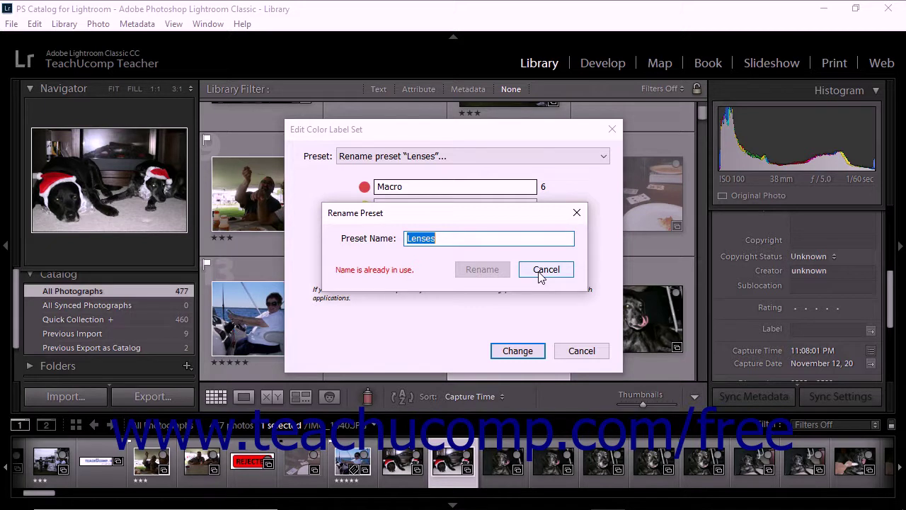
- Cancel the rename and delete the Lenses preset, confirming Delete
left_click(545, 269)
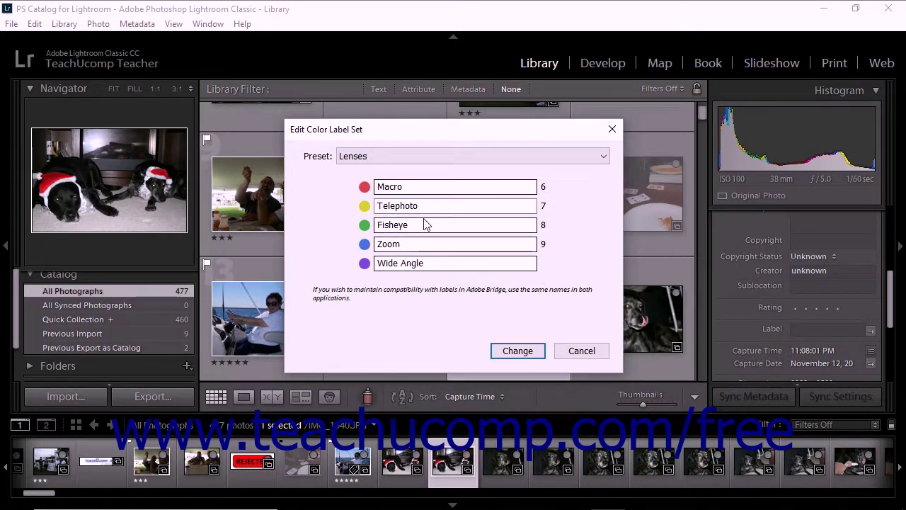
left_click(424, 156)
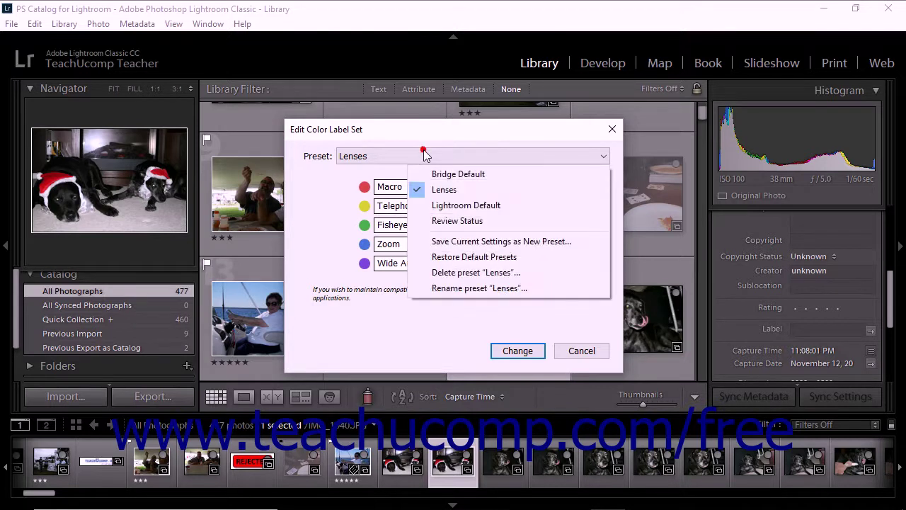
left_click(455, 272)
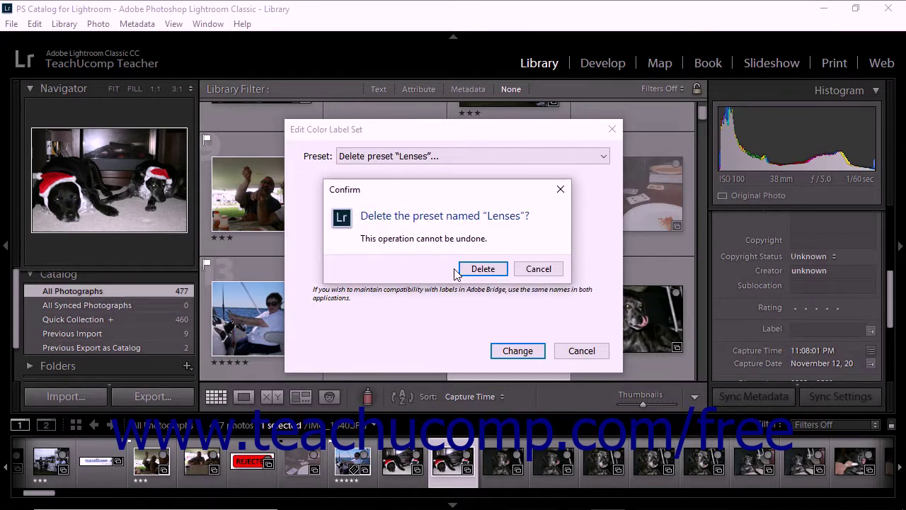
left_click(479, 272)
- Switch the label set preset to Lightroom Default and apply it with Change
left_click(453, 157)
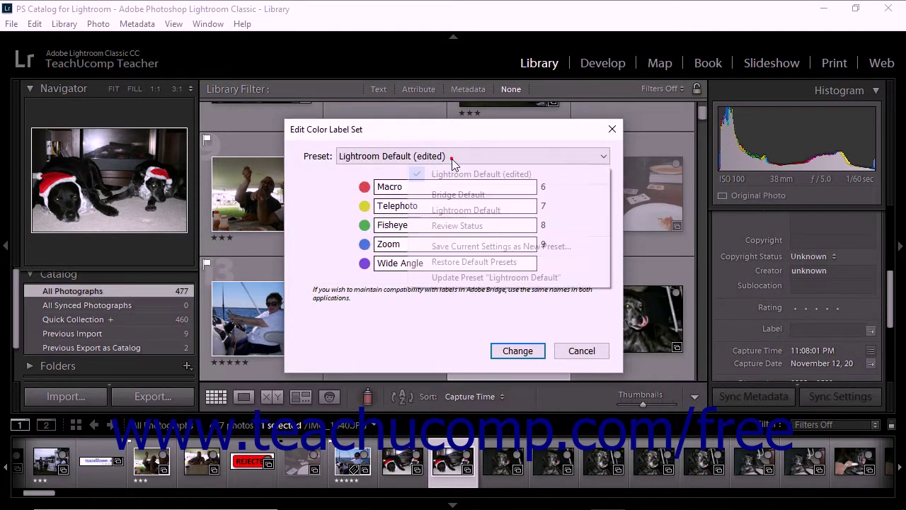
left_click(461, 209)
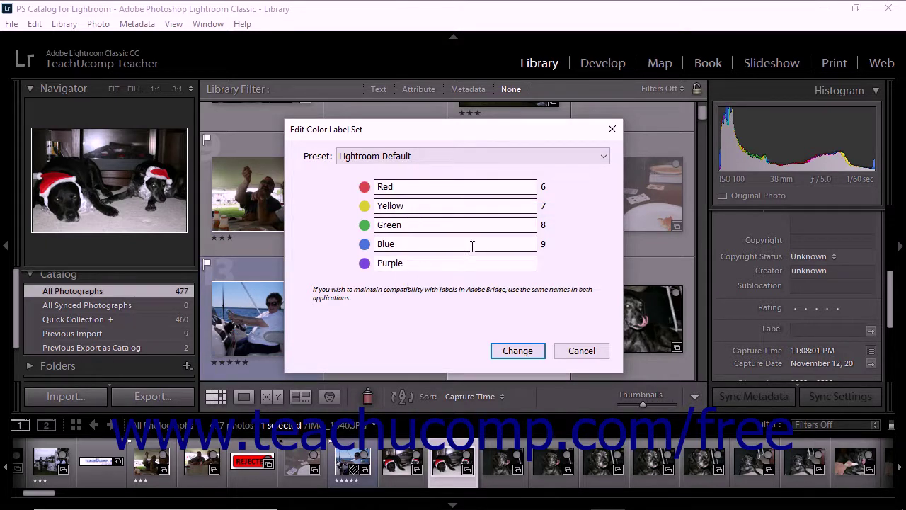
left_click(513, 352)
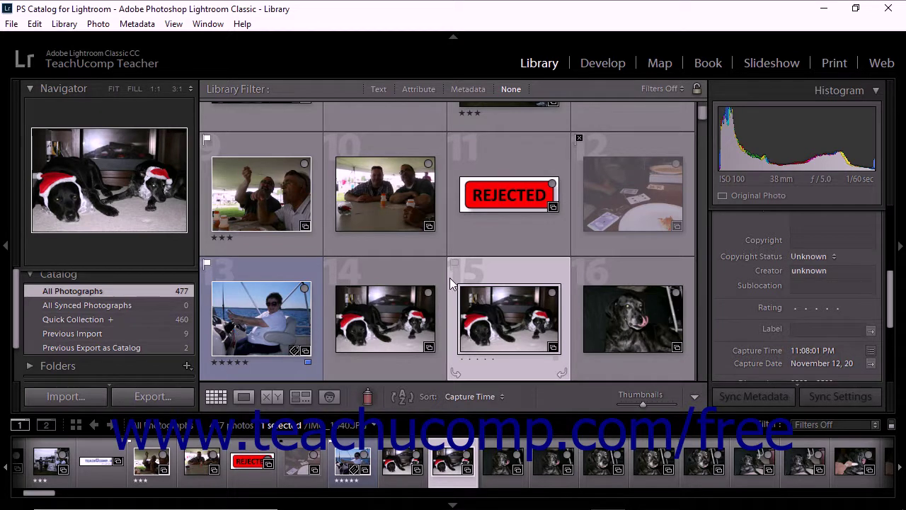